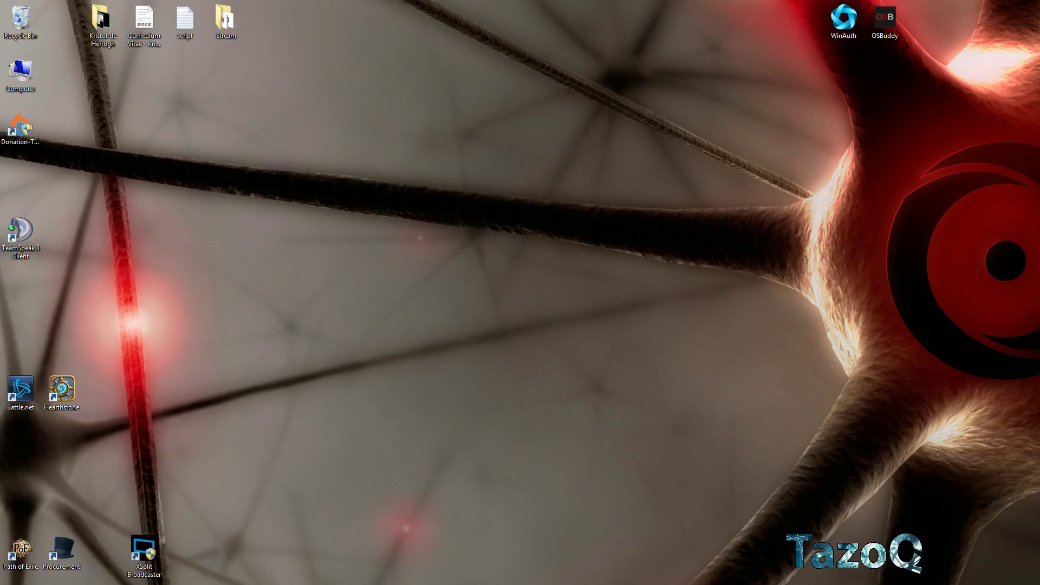
Switch back to the browser window showing the empty PoE ItemScript Editor.
key("alt+Tab")
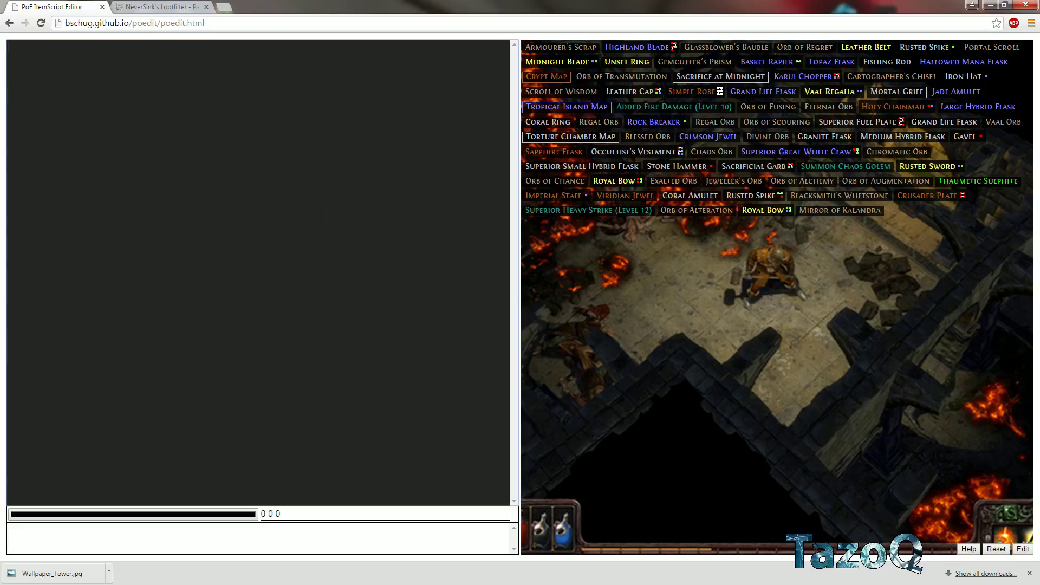
Copy the entire NeverSink's Lootfilter text from the Pastebin tab.
left_click(161, 7)
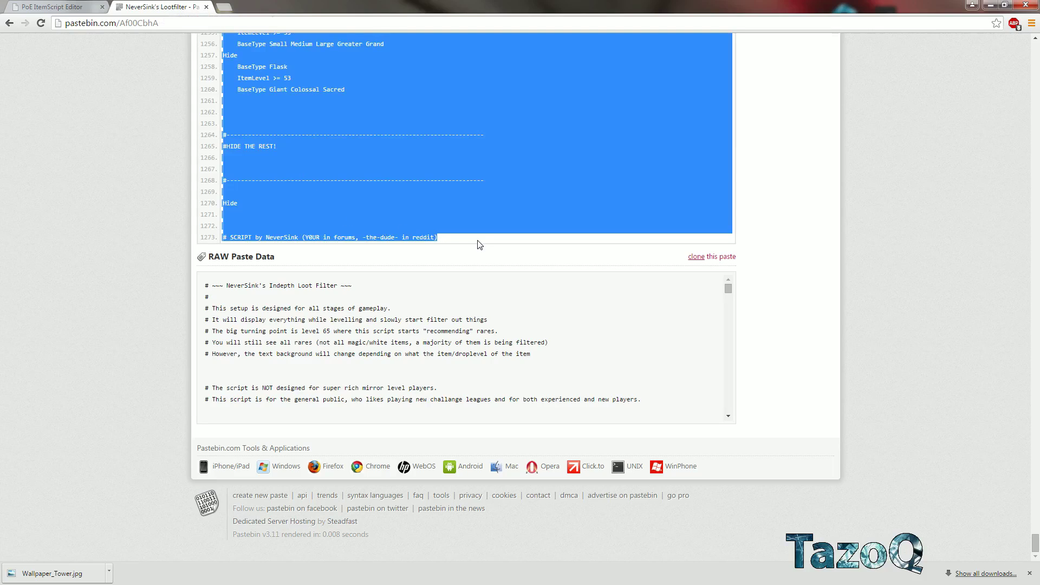
left_click(478, 244)
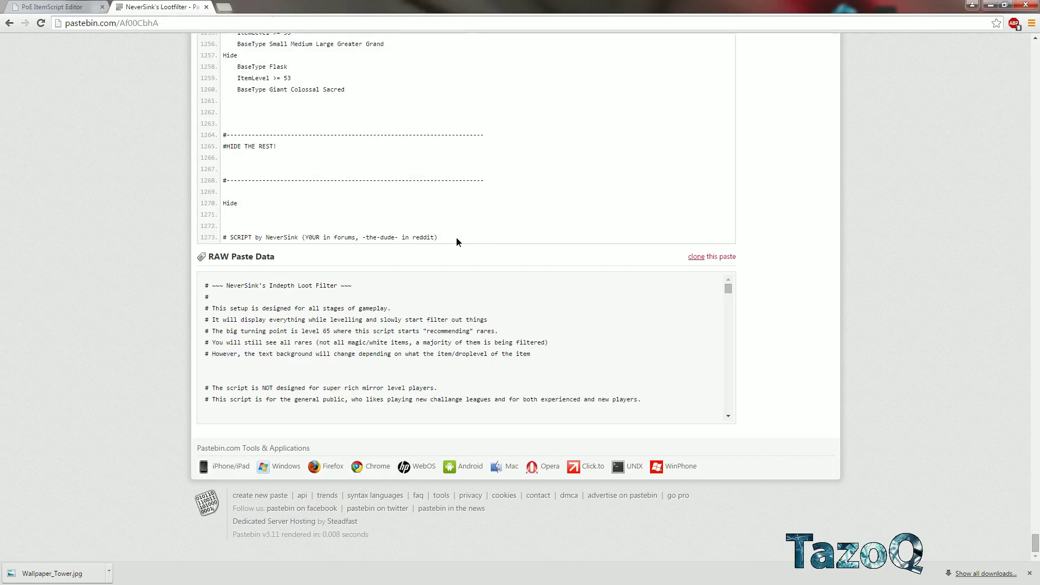
mouse_move(456, 237)
left_mouse_down()
mouse_move(443, 227)
mouse_move(224, 229)
left_mouse_up()
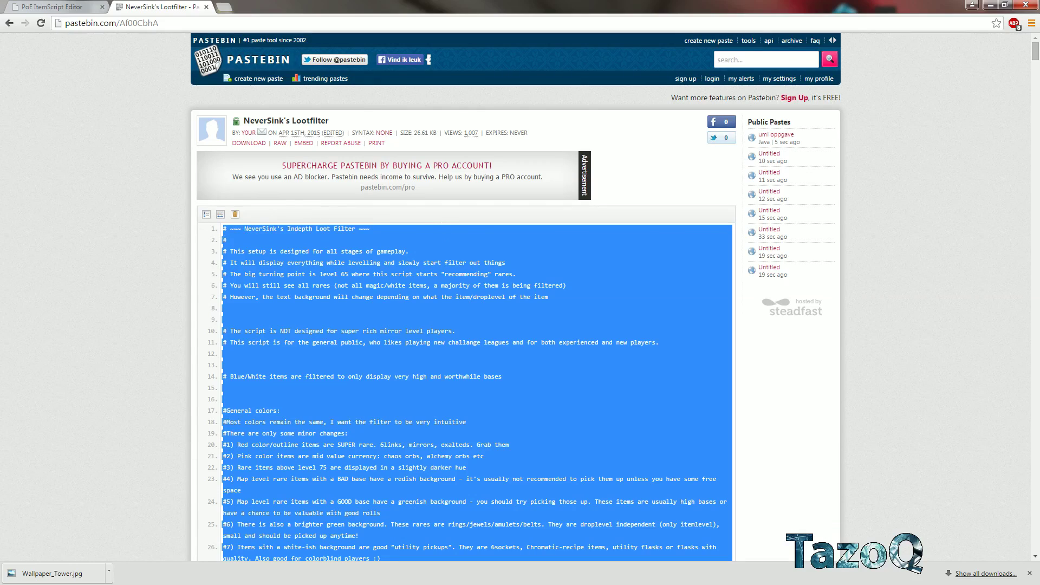
right_click(242, 229)
left_click(279, 240)
Paste the copied NeverSink filter script into the left editor pane.
left_click(52, 6)
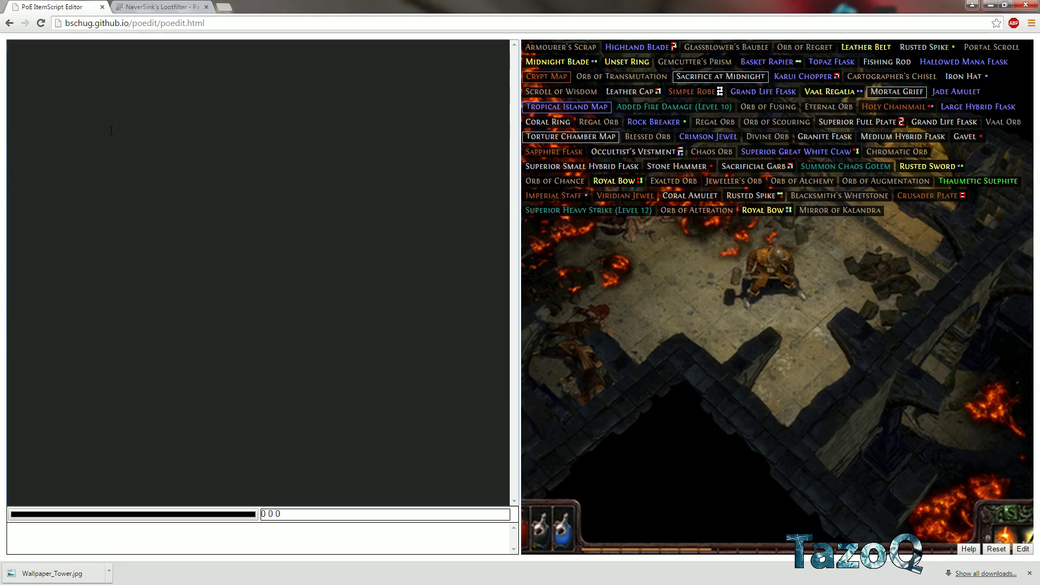
key("ctrl+v")
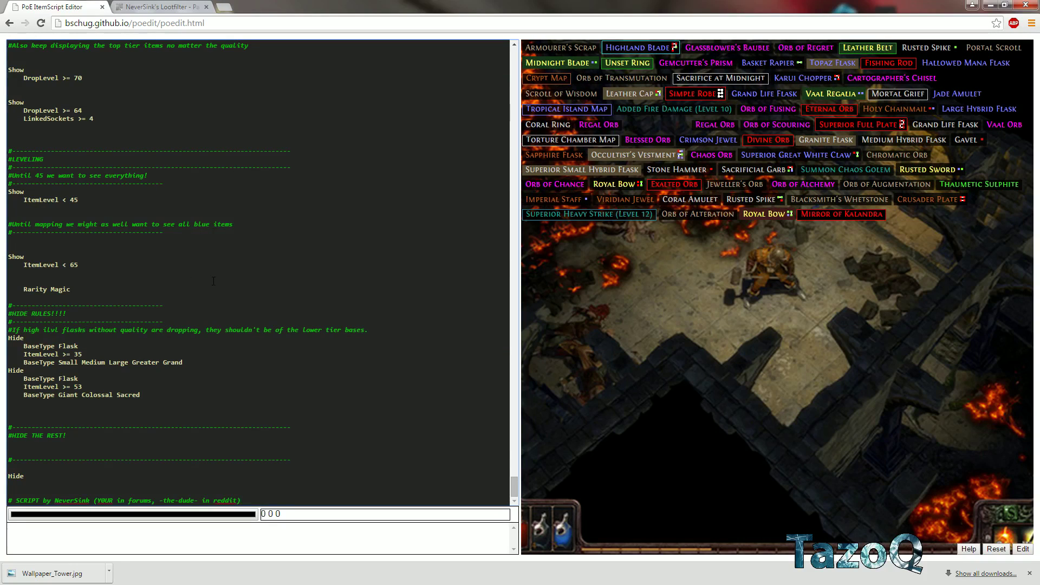
scroll(117, 220, "up", 20)
left_click(101, 212)
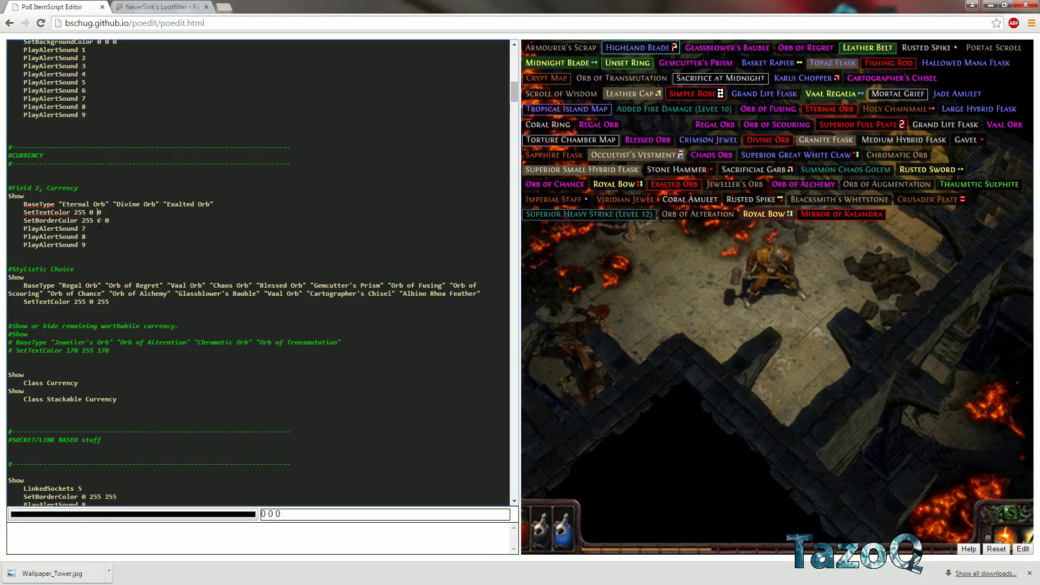
key("BackSpace")
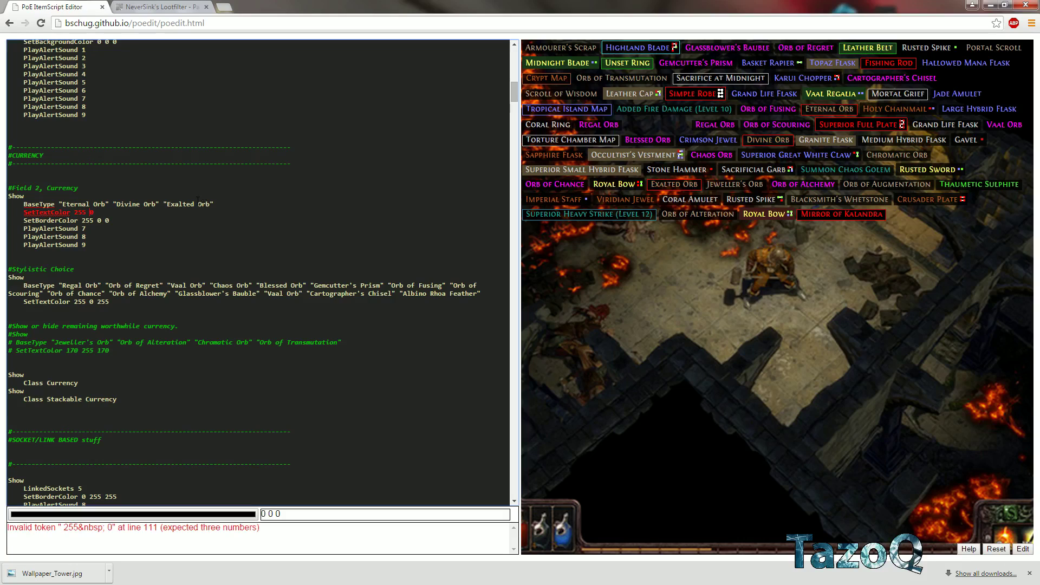
type("255")
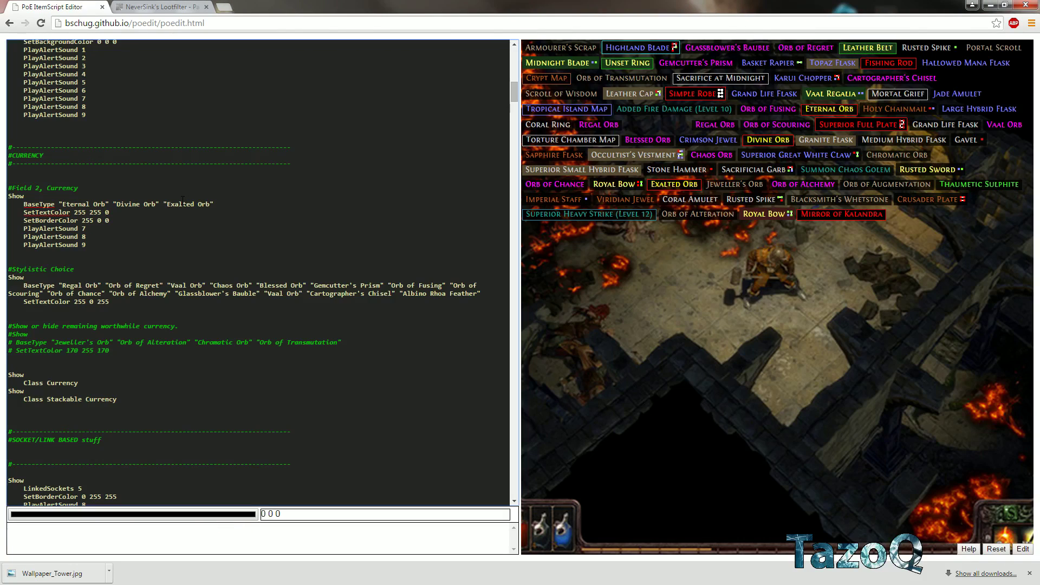
key("BackSpace")
key("BackSpace")
key("BackSpace")
type("0")
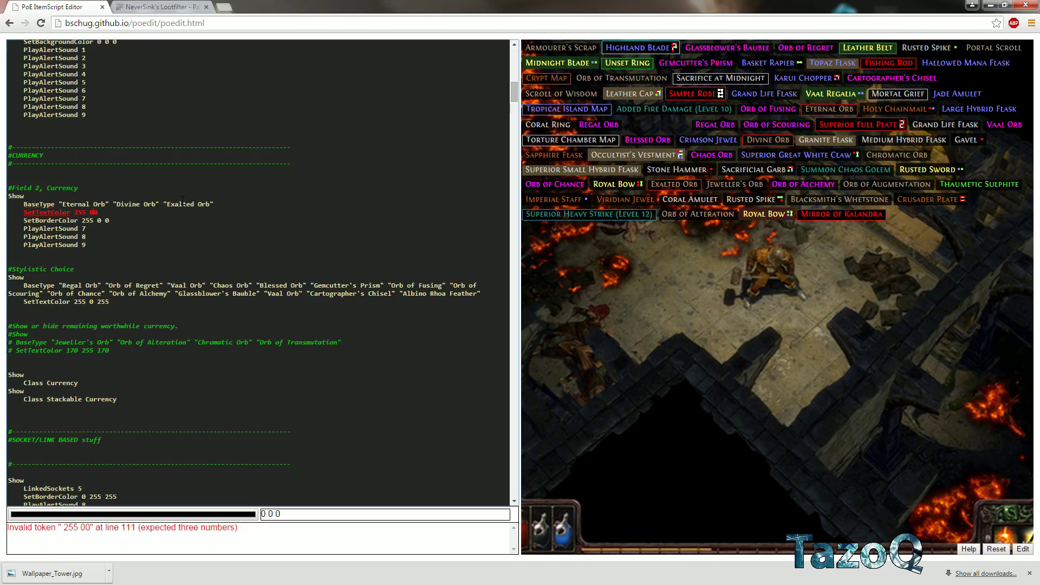
key("BackSpace")
type("255")
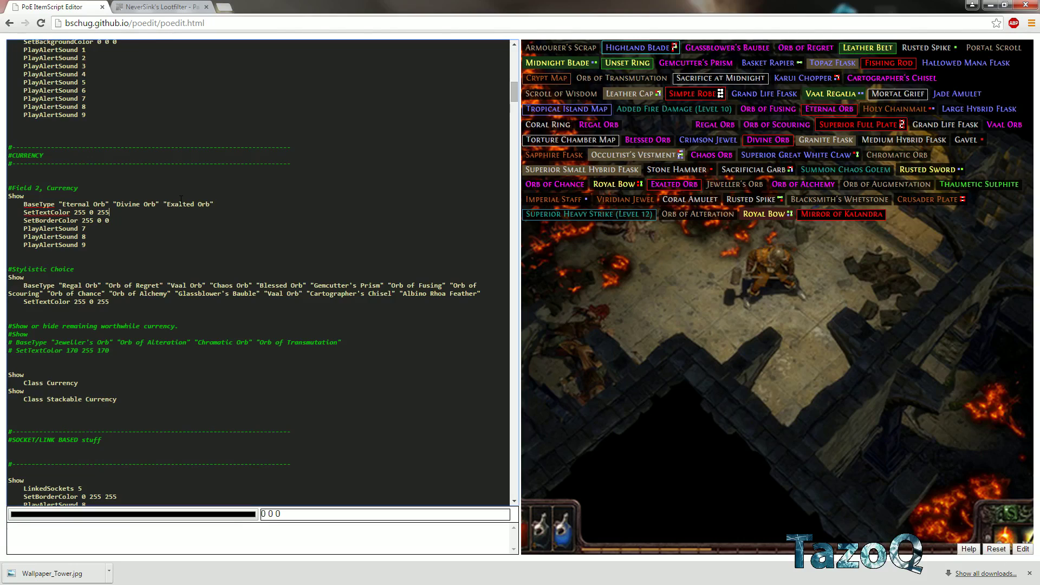
key("BackSpace")
key("BackSpace")
key("BackSpace")
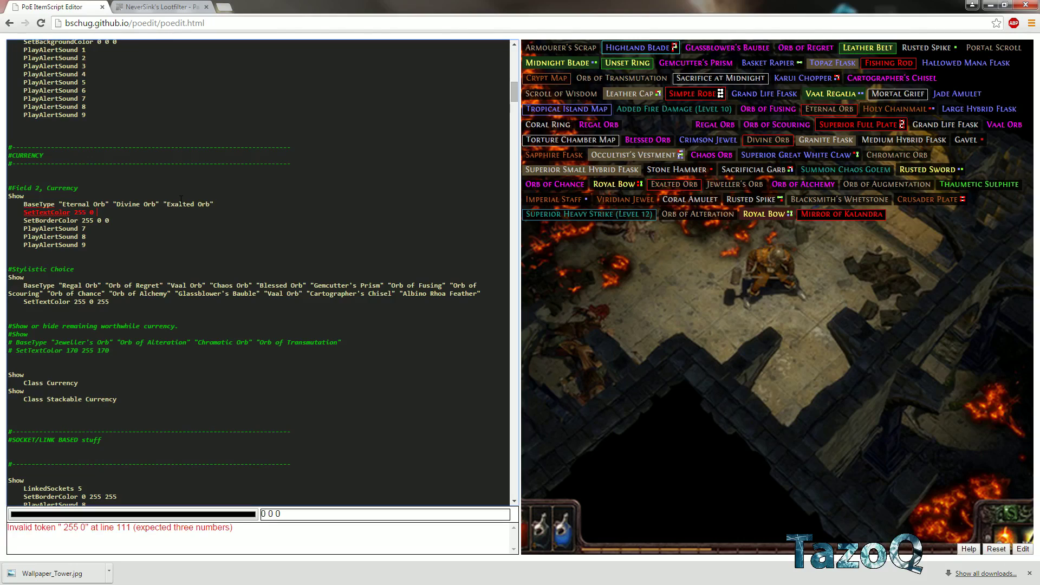
type("0")
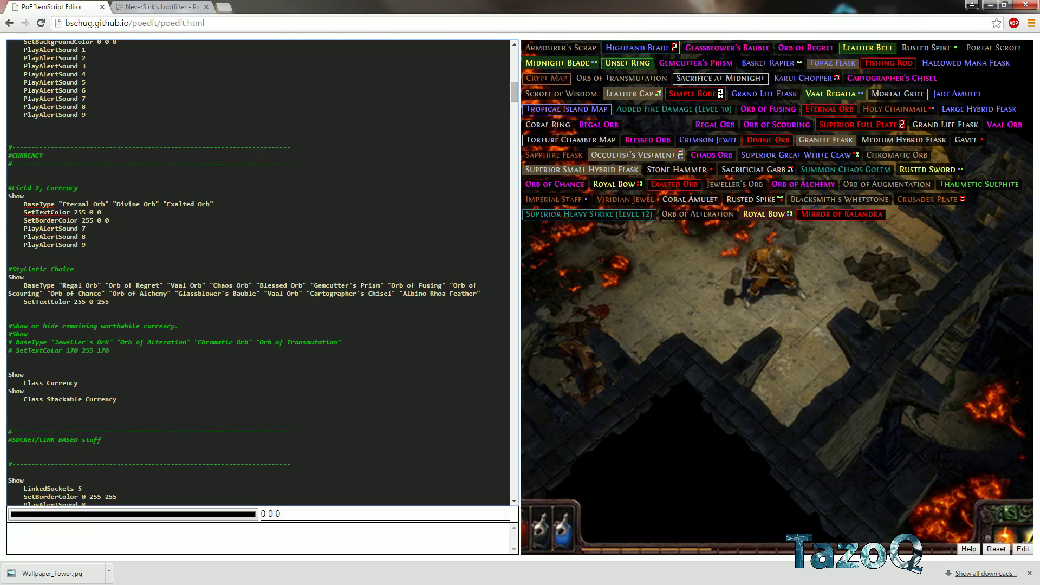
scroll(50, 153, "down", 10)
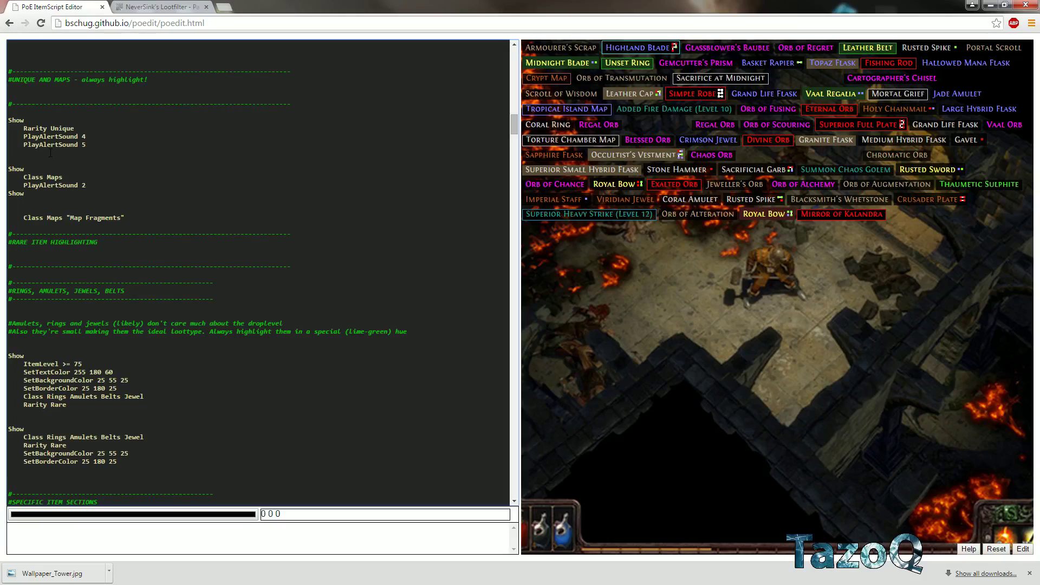
triple_click(27, 120)
type("S")
key("BackSpace")
type("Hide")
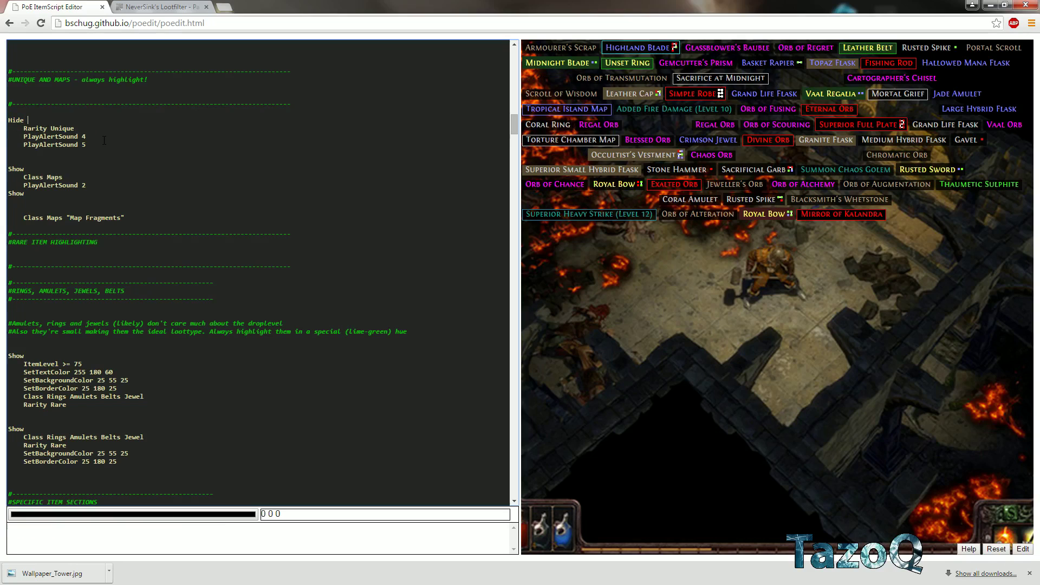
key("Return")
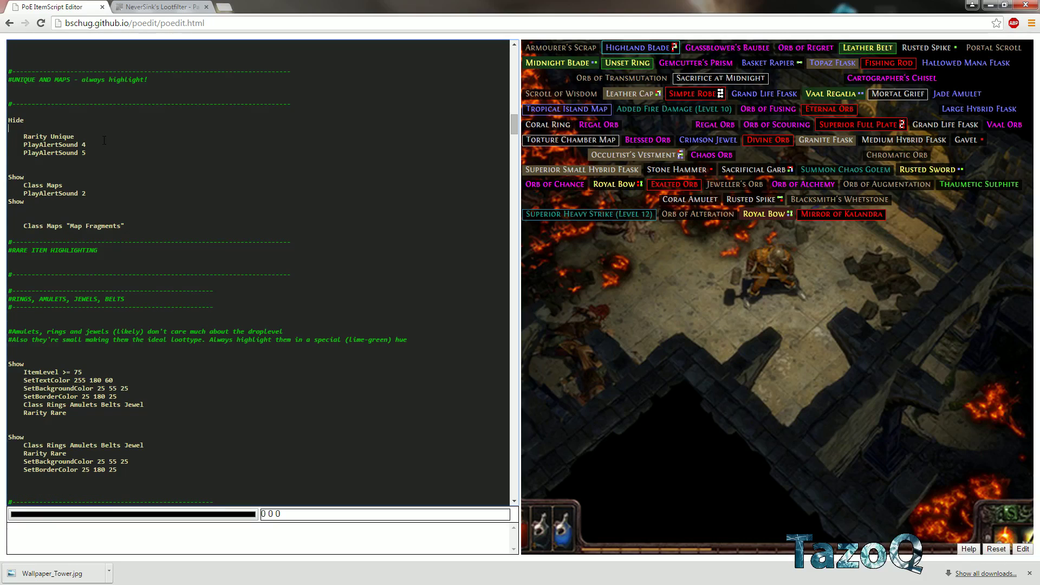
left_click_drag(514, 124, 514, 92)
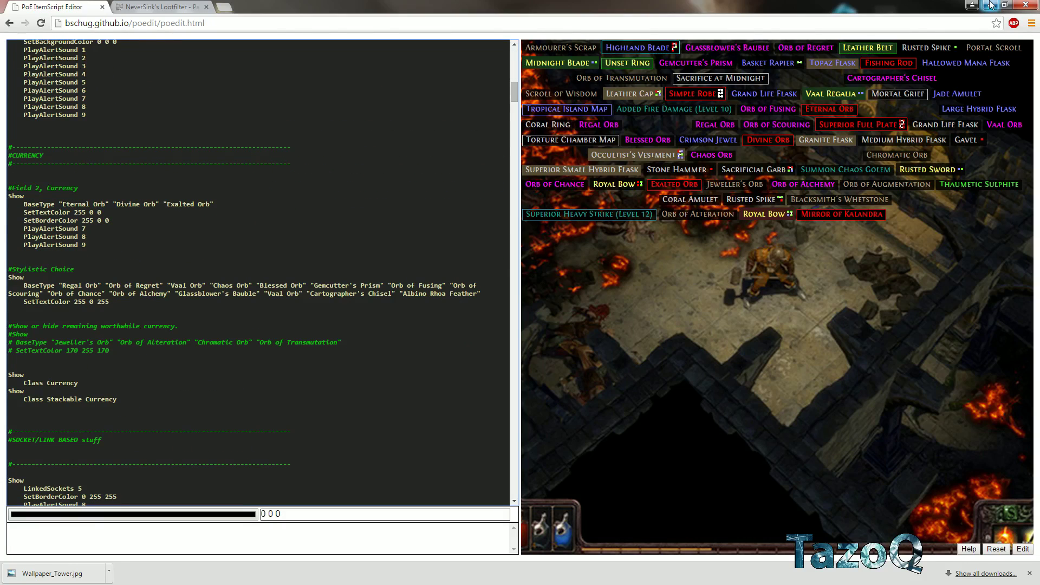
In Explorer, browse from OS (C:) through Program Files (x86) into Grinding Gear Games.
left_click(989, 5)
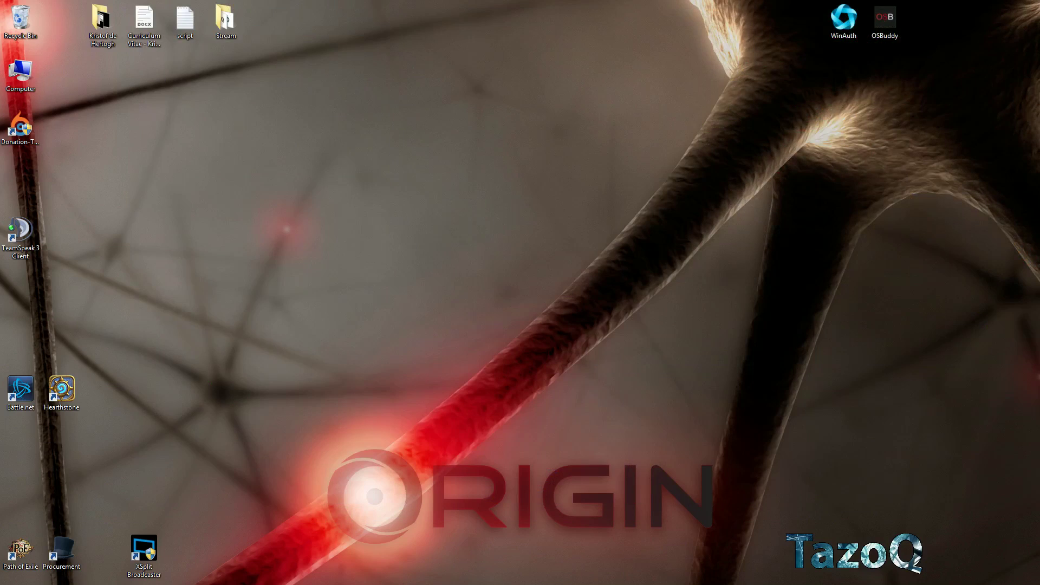
key("super+e")
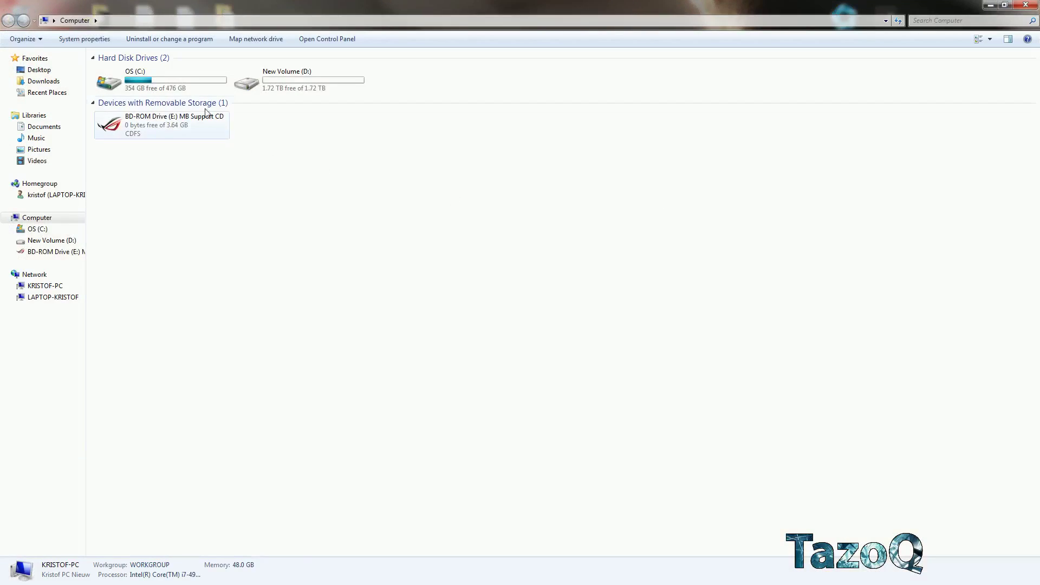
double_click(163, 89)
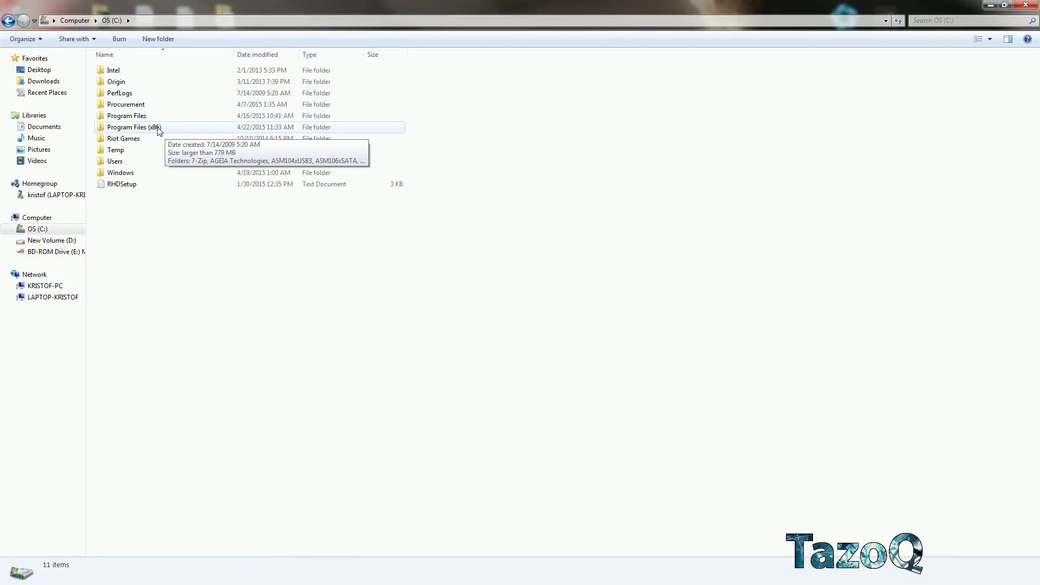
double_click(156, 127)
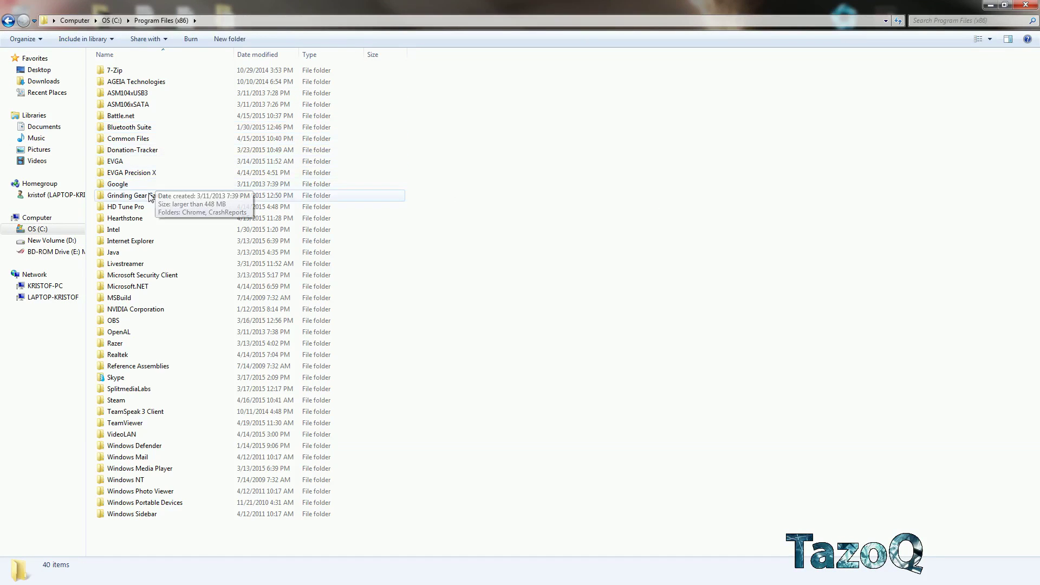
double_click(150, 197)
key("Down")
Create a new text document named Itemfilter.filter in the Path of Exile folder.
key("Return")
right_click(216, 364)
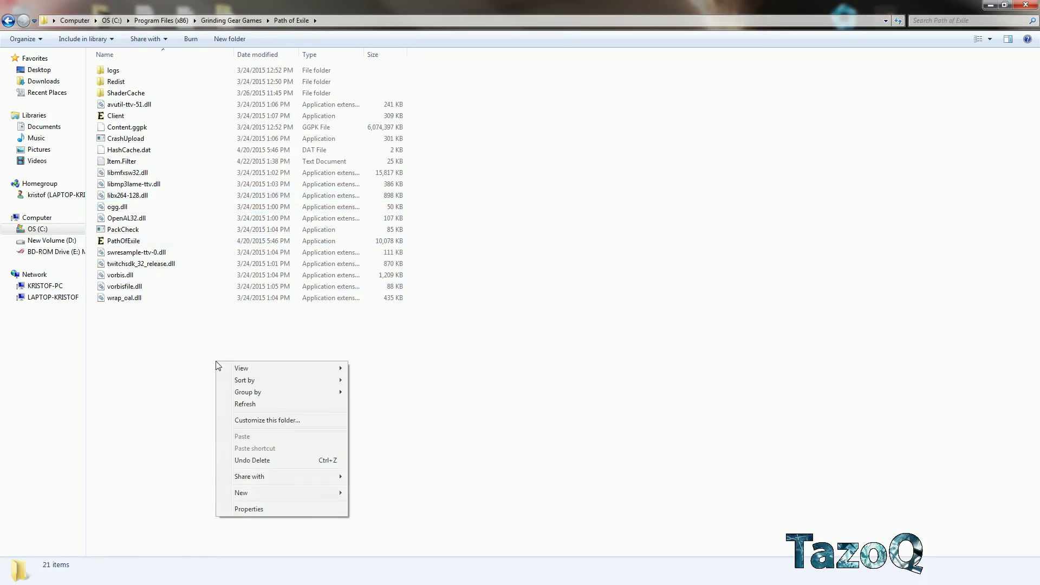
mouse_move(241, 493)
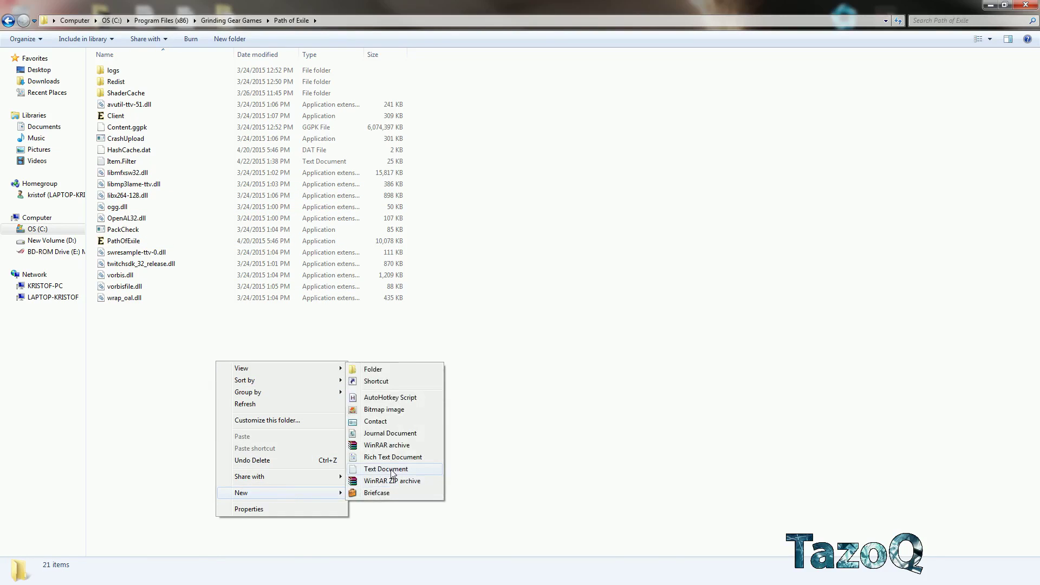
left_click(386, 469)
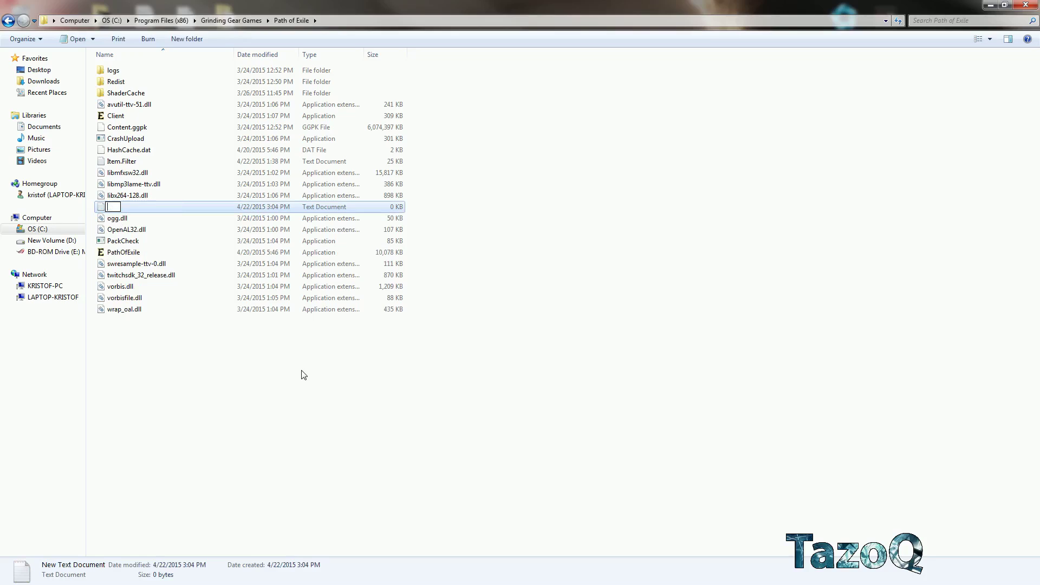
type("Itemfilter")
type(".filter")
left_click(302, 375)
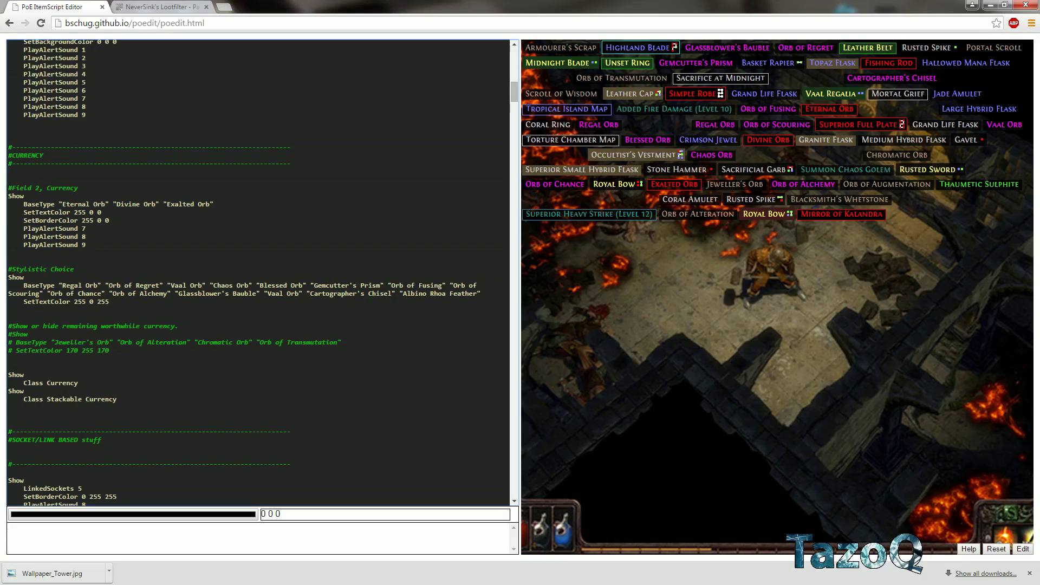
Select and copy the entire filter script from the editor.
key("ctrl+a")
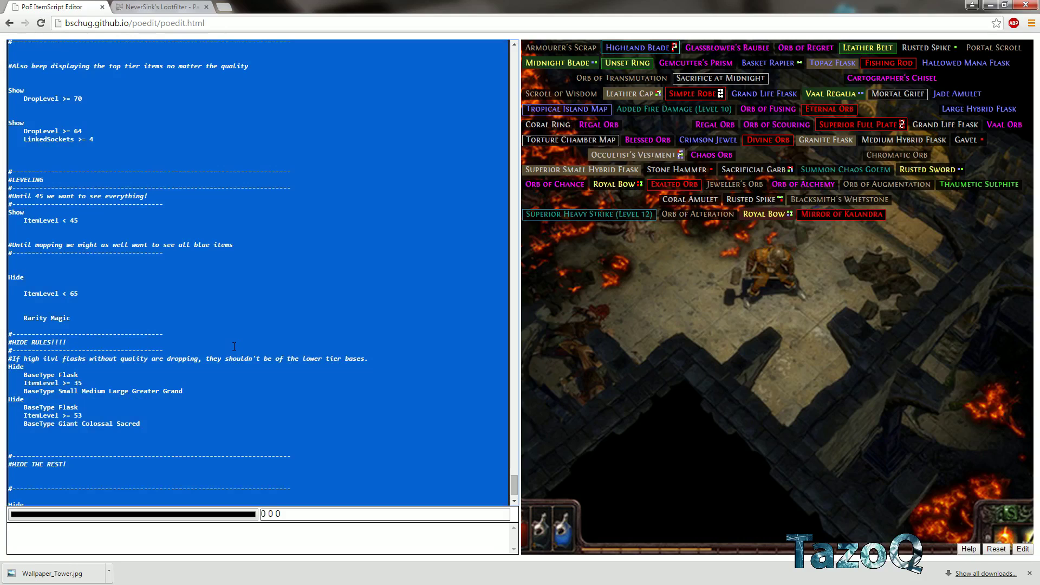
right_click(234, 346)
left_click(273, 398)
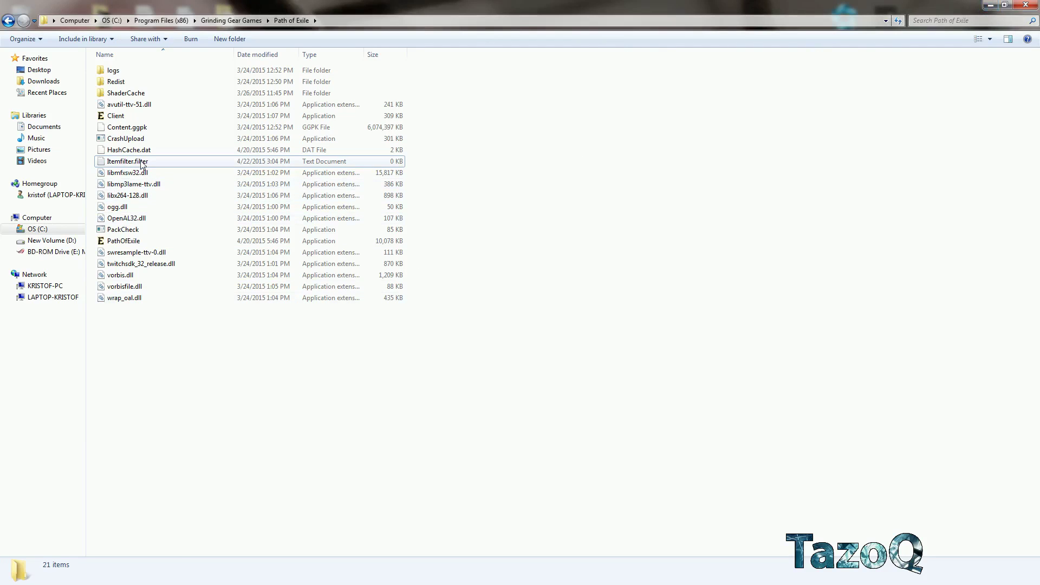
Paste the filter script into Itemfilter.filter in Notepad, save, and close Notepad.
left_click(140, 166)
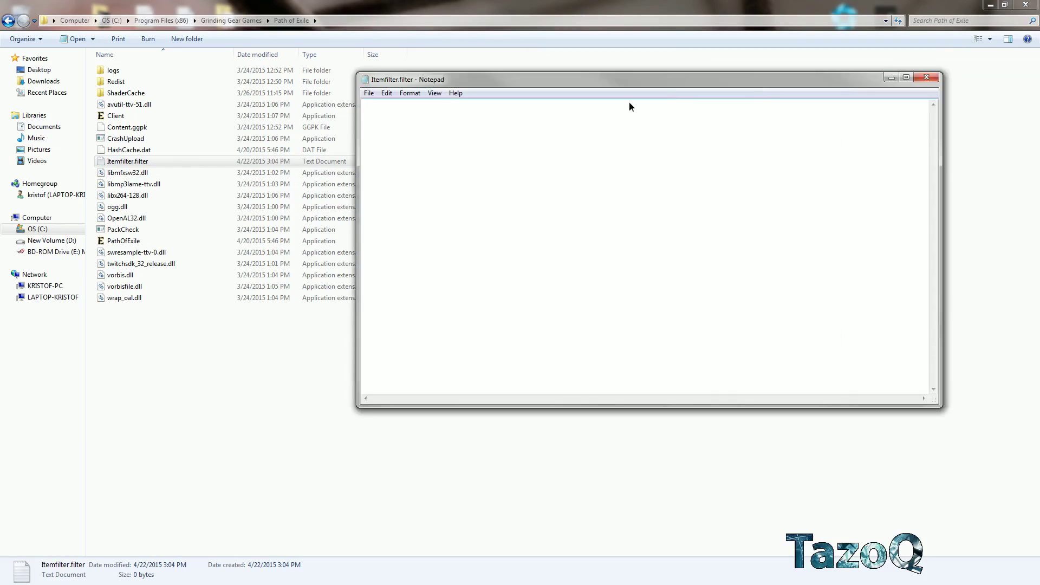
left_click(133, 138)
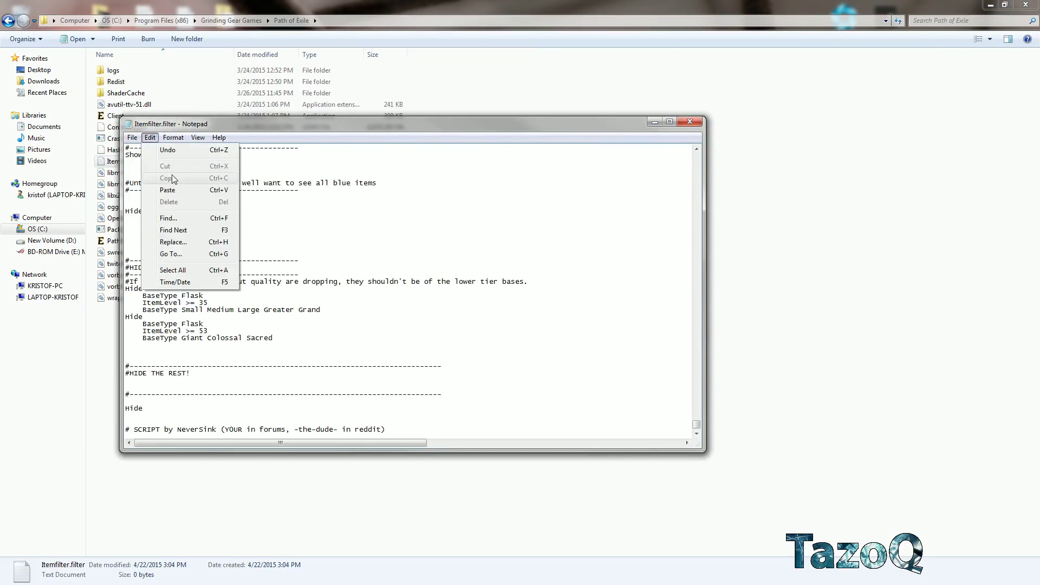
left_click(148, 174)
key("alt+F4")
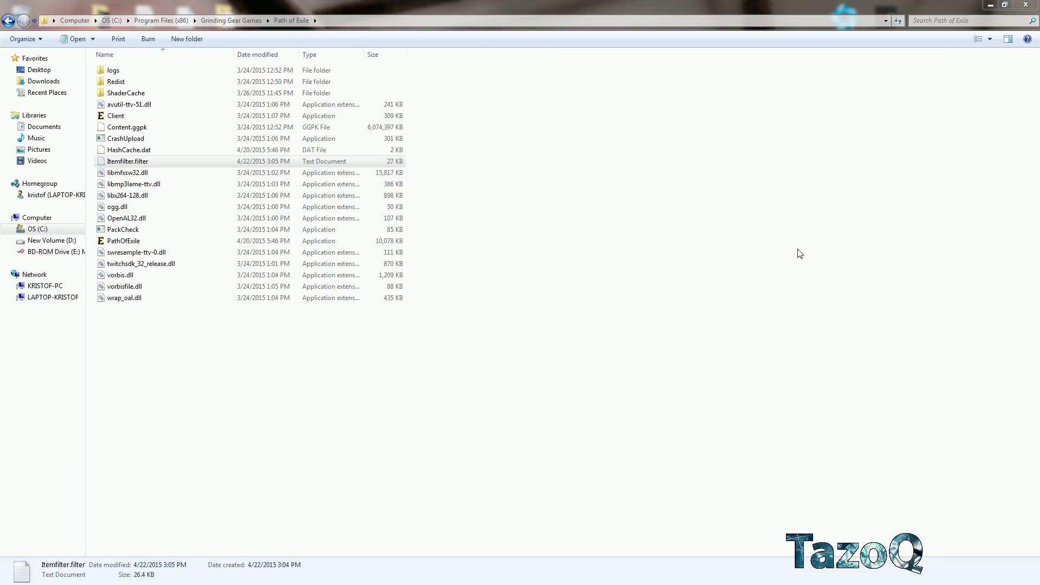